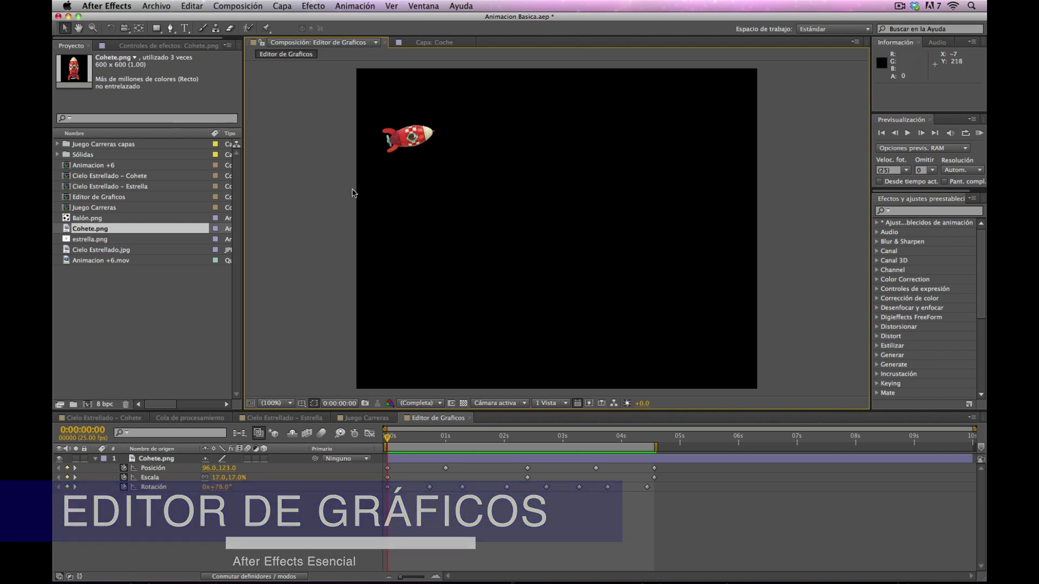
# Inspect the Posición, Escala and Rotación keyframes of the Cohete.png layer and play a RAM preview of the animation
pyautogui.click(154, 469)
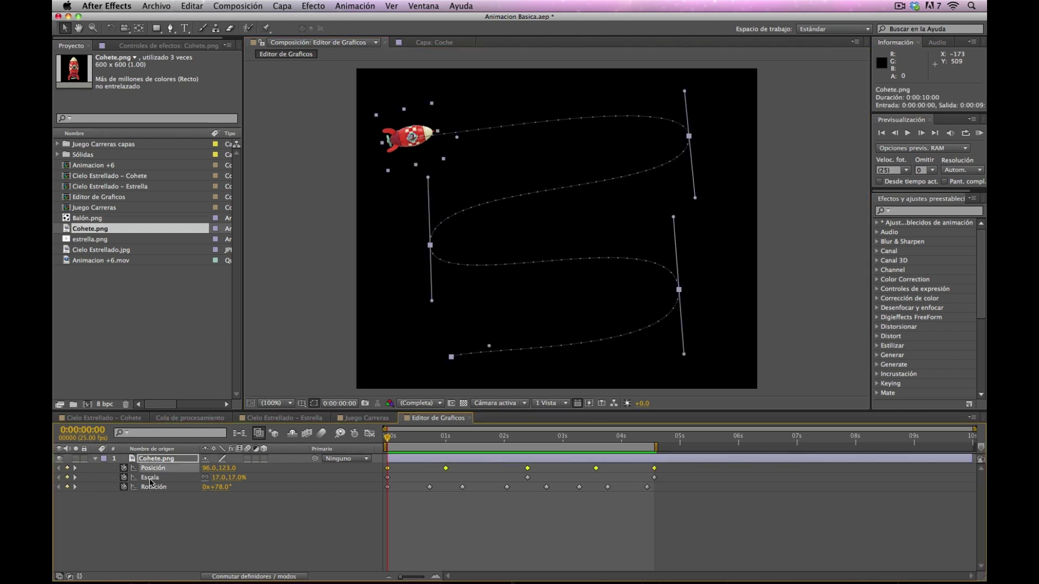
pyautogui.click(150, 480)
pyautogui.click(151, 487)
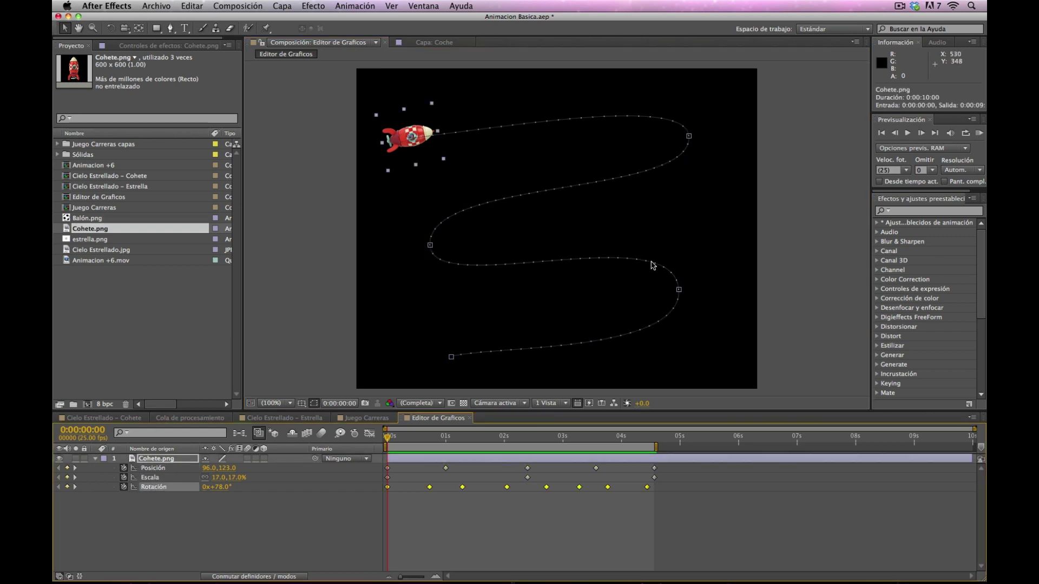
pyautogui.click(980, 134)
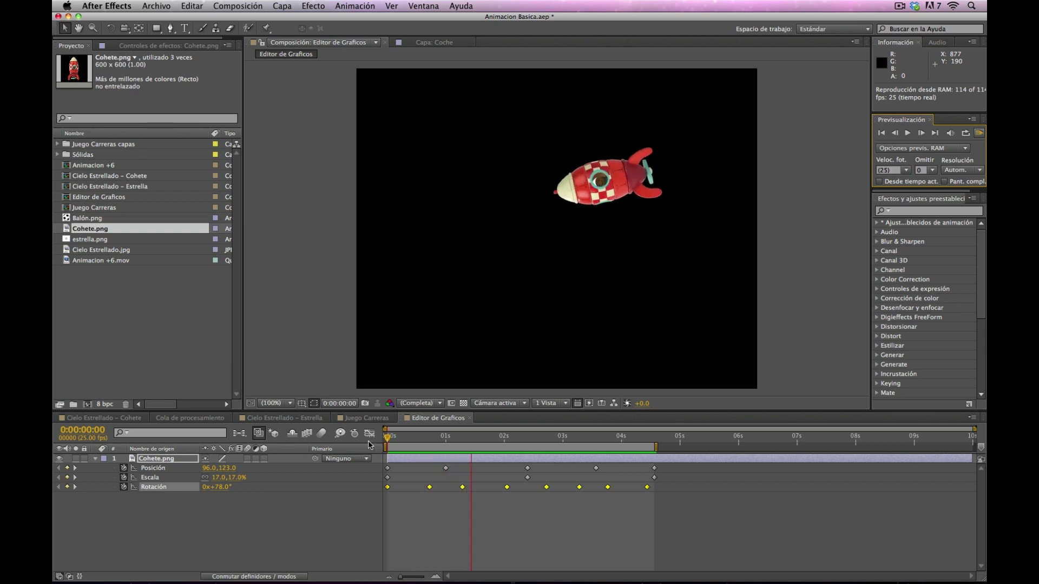
pyautogui.press('space')
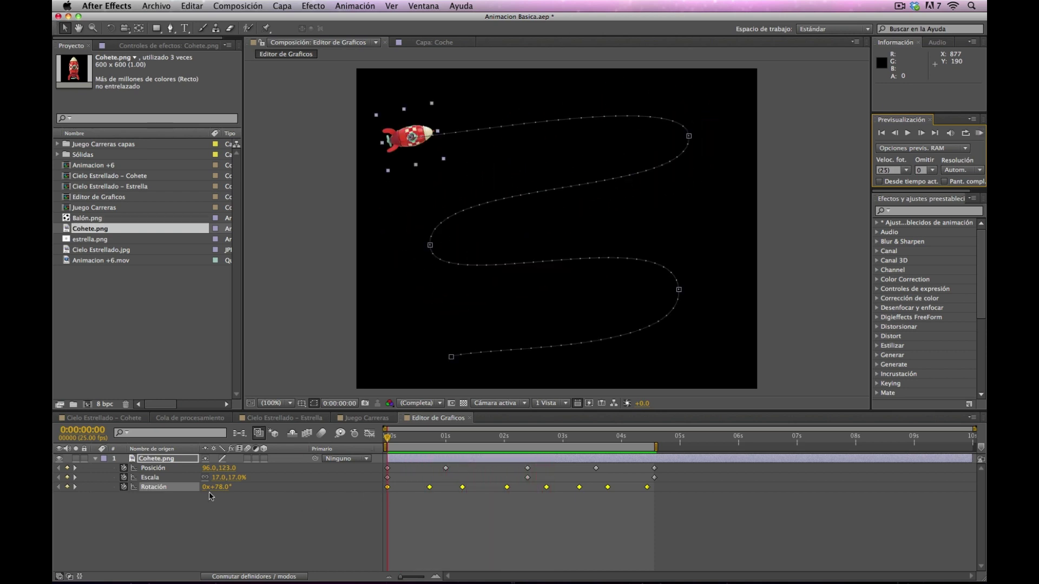
# Open the Graph Editor for the Cohete.png layer and display its Posición graph
pyautogui.click(164, 459)
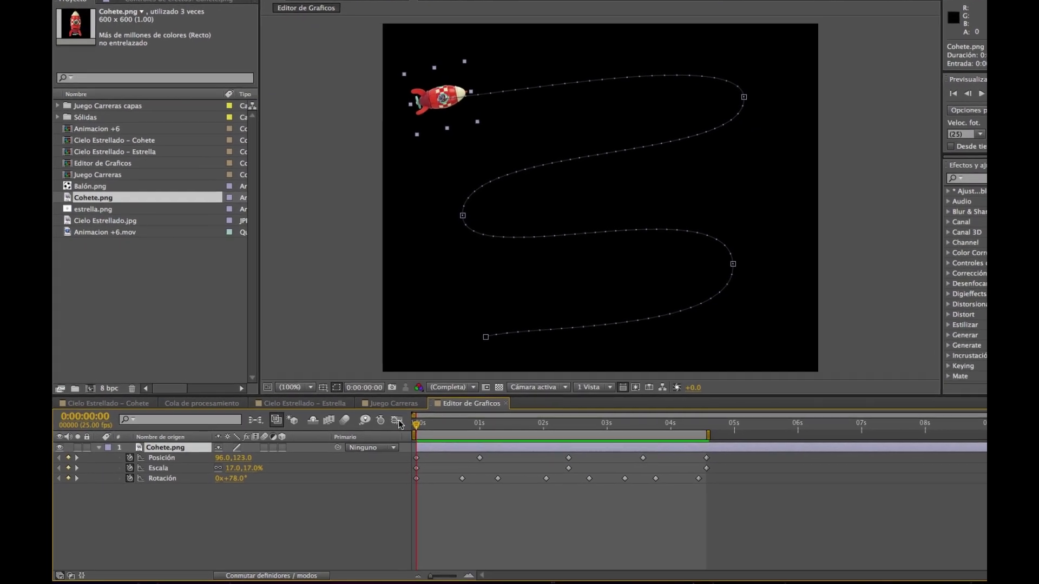
pyautogui.click(398, 421)
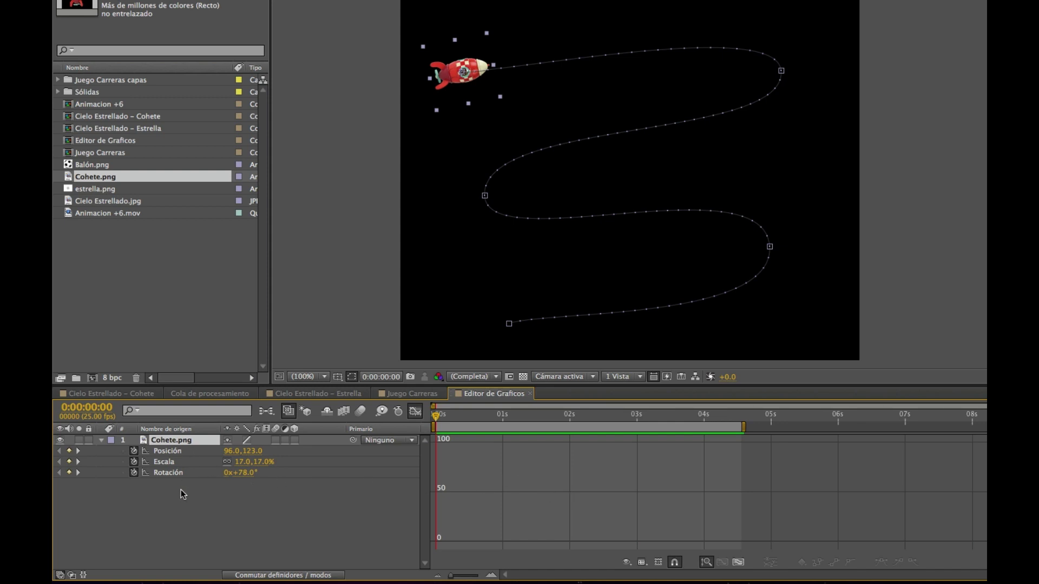
pyautogui.click(183, 455)
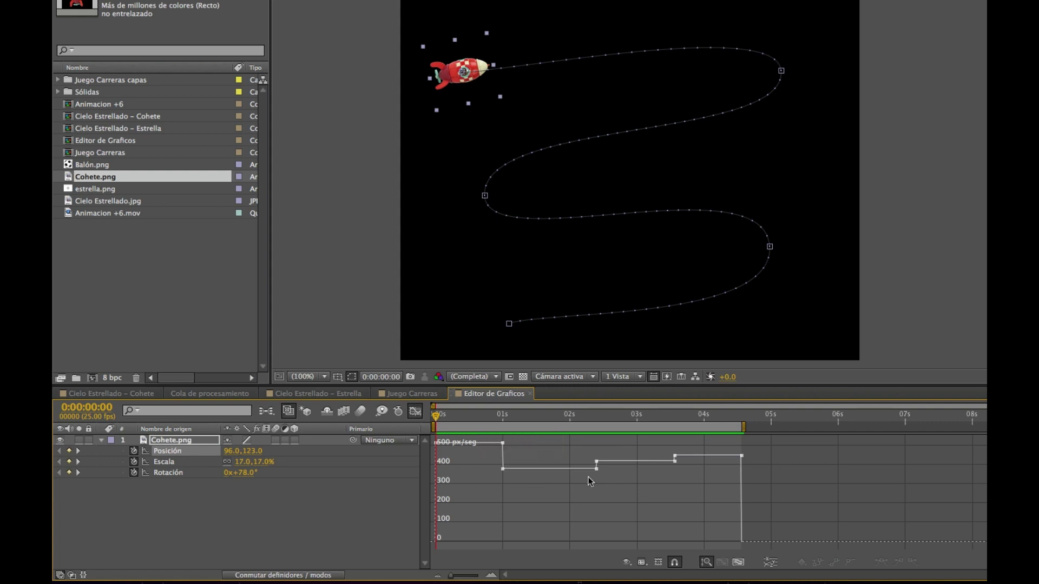
# Separate Posición into X and Y dimensions and merge them back into a single property
pyautogui.moveTo(567, 467)
pyautogui.click(771, 563)
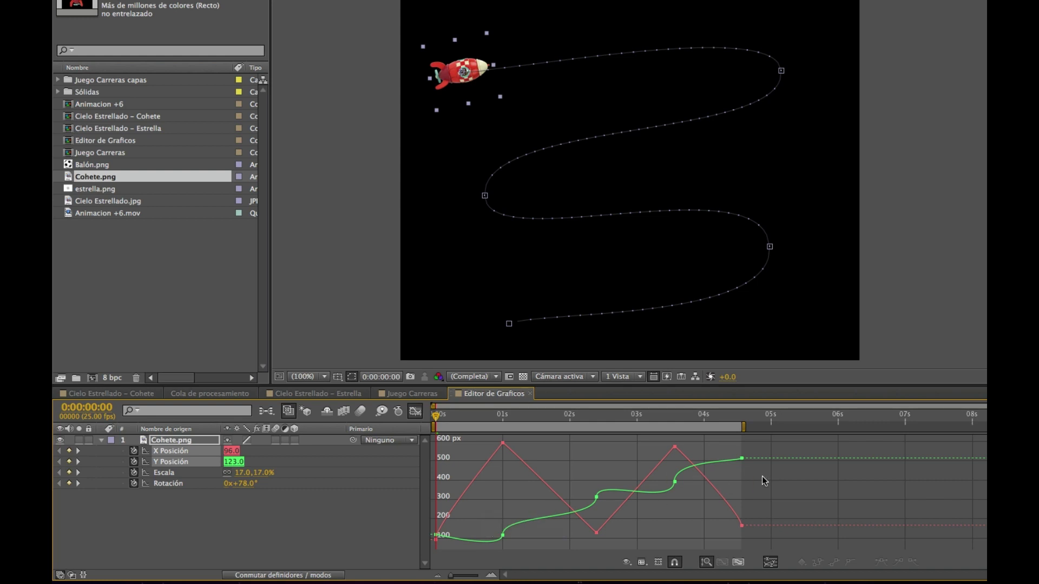
pyautogui.click(770, 563)
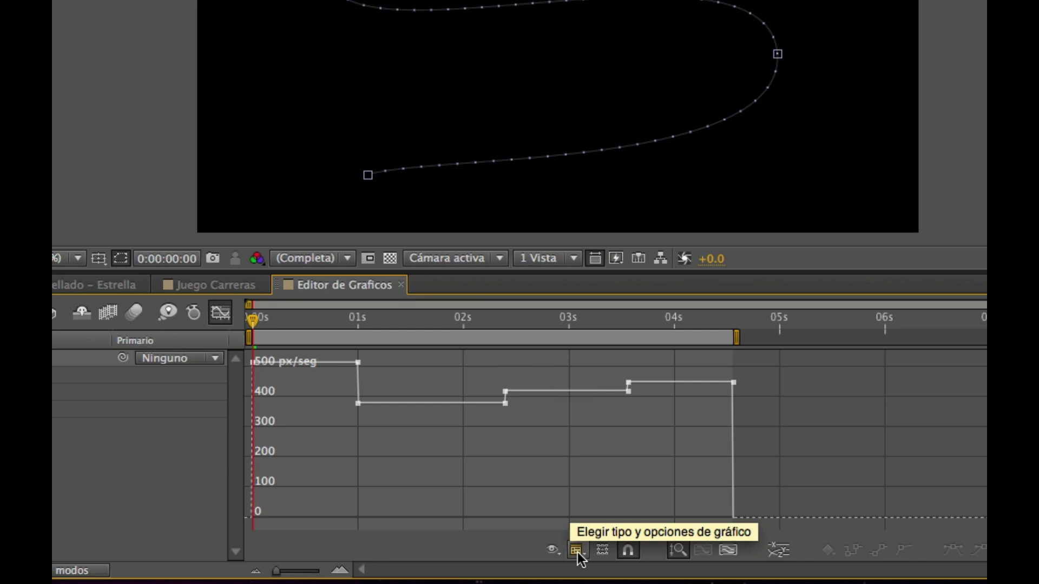
# Switch the Posición graph to the value graph and examine the X and Y curves at their keyframes
pyautogui.click(577, 552)
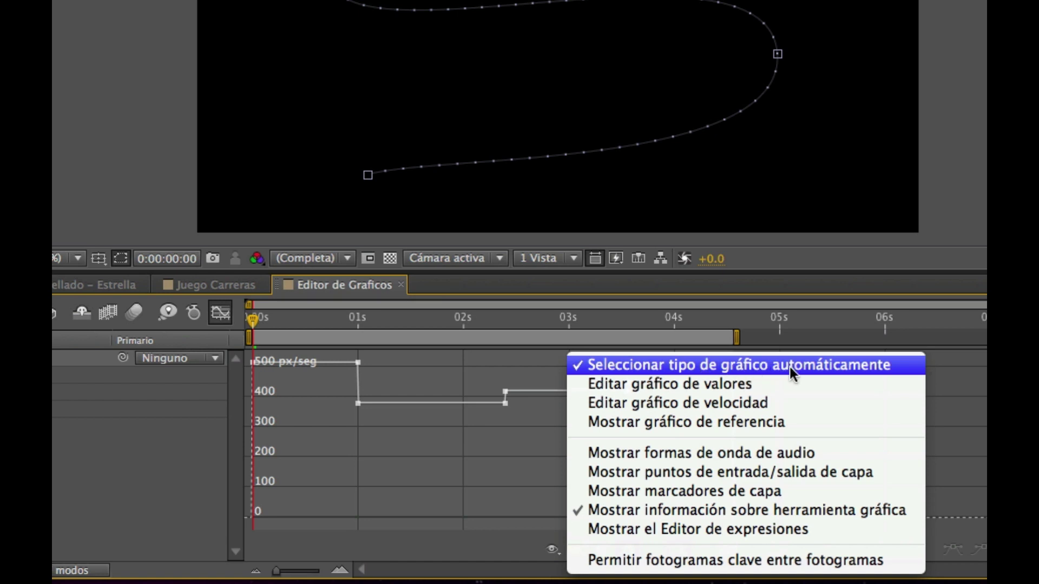
pyautogui.click(683, 385)
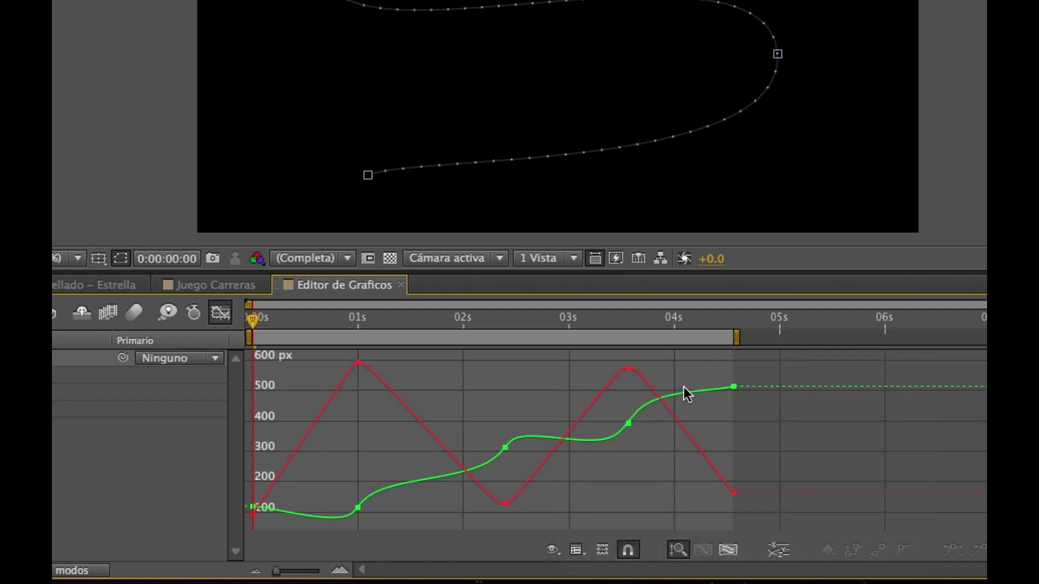
pyautogui.click(787, 556)
pyautogui.moveTo(311, 520)
pyautogui.moveTo(358, 365)
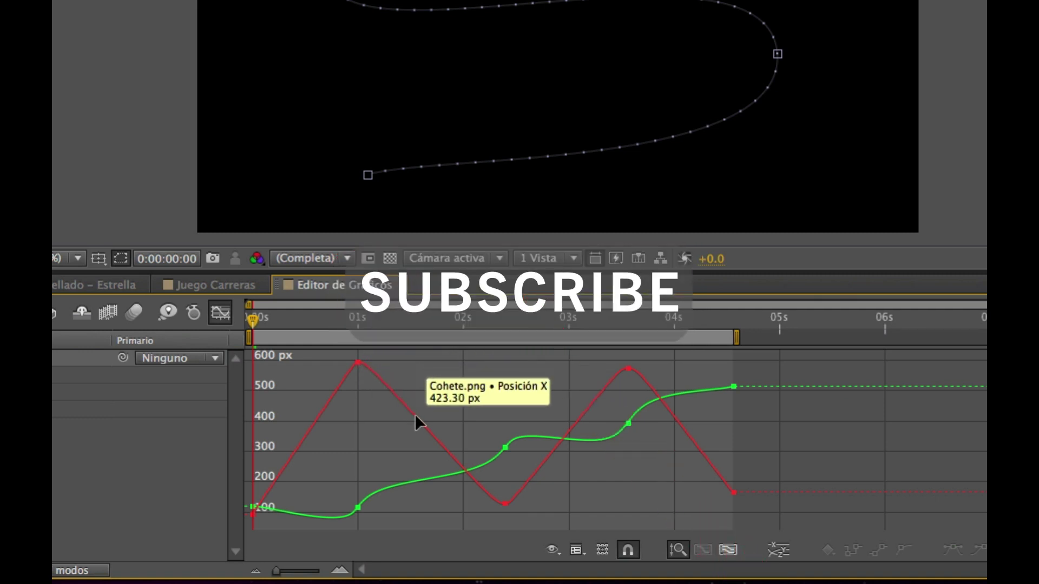
# Display Posición's speed graph together with the reference graph and select the keyframe at 0:00:02:10
pyautogui.click(577, 550)
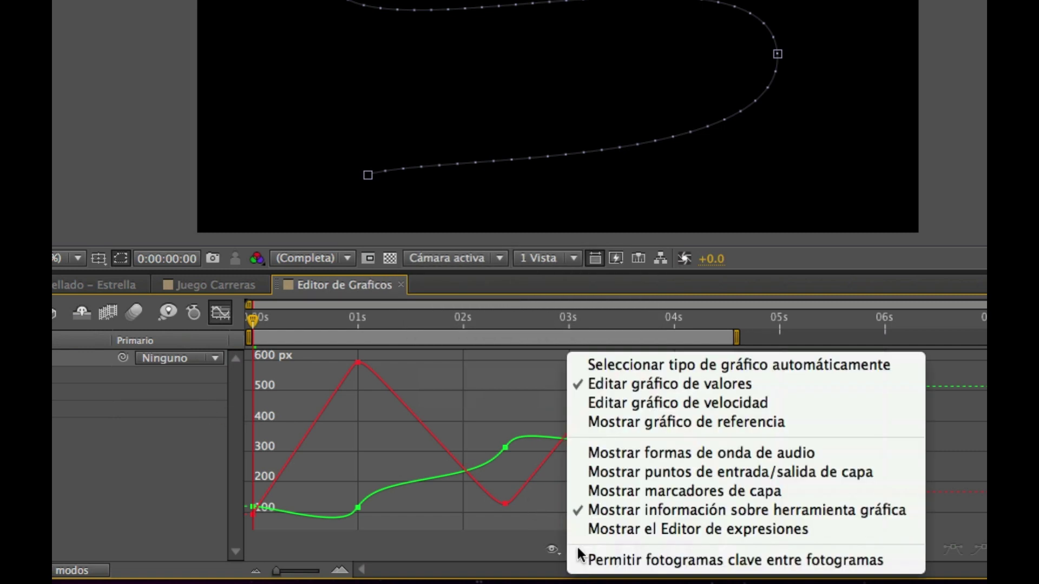
pyautogui.click(703, 403)
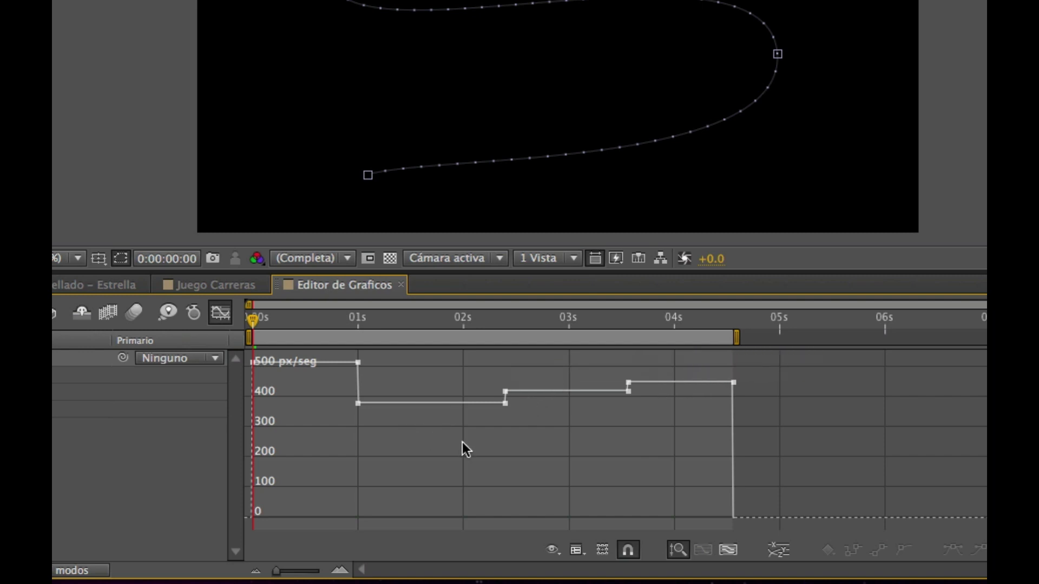
pyautogui.click(578, 548)
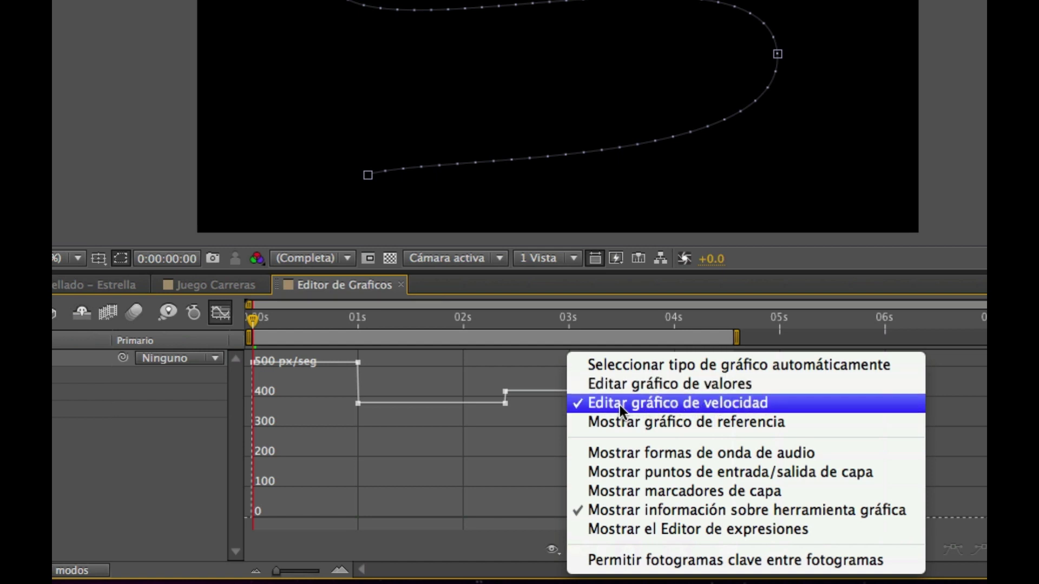
pyautogui.click(675, 422)
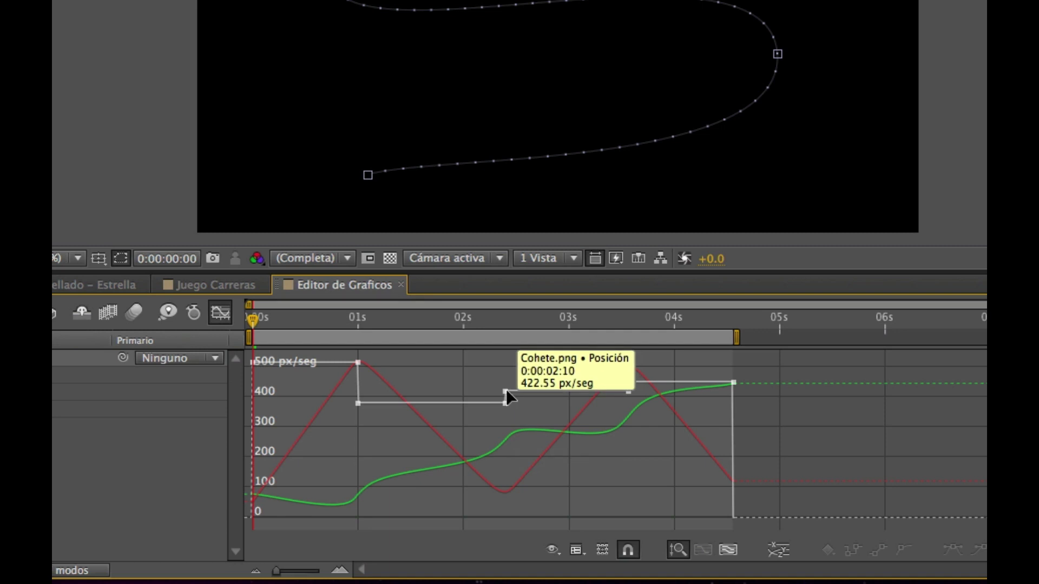
pyautogui.click(504, 402)
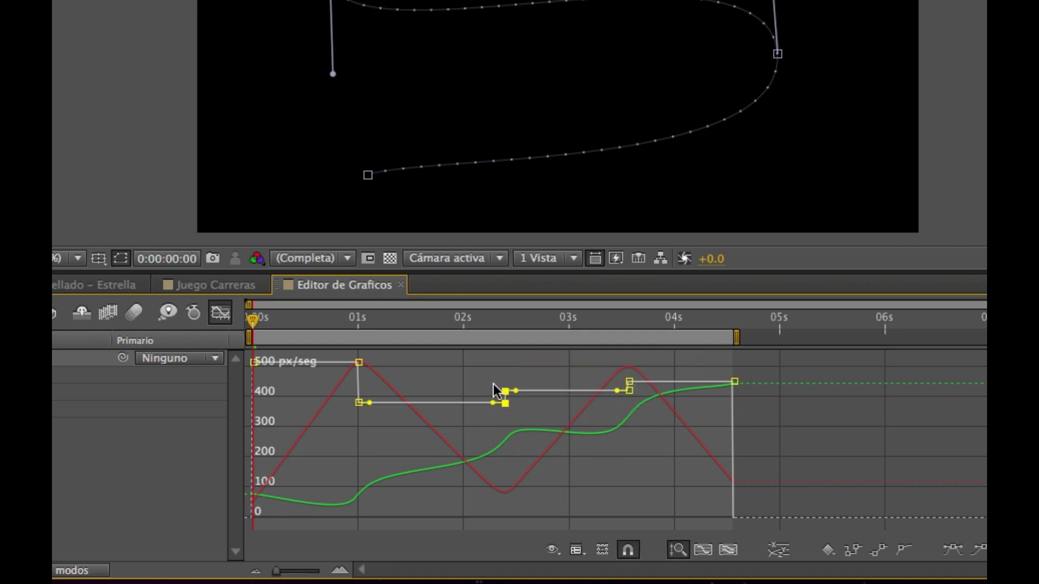
# Hide the reference graph and switch Posición to the editable value graph
pyautogui.click(577, 552)
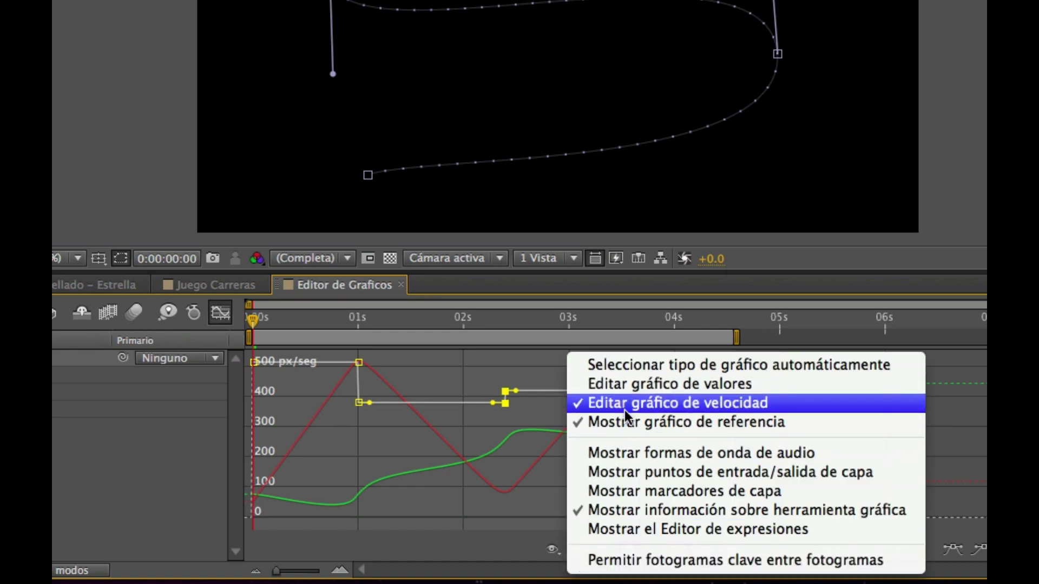
pyautogui.click(616, 422)
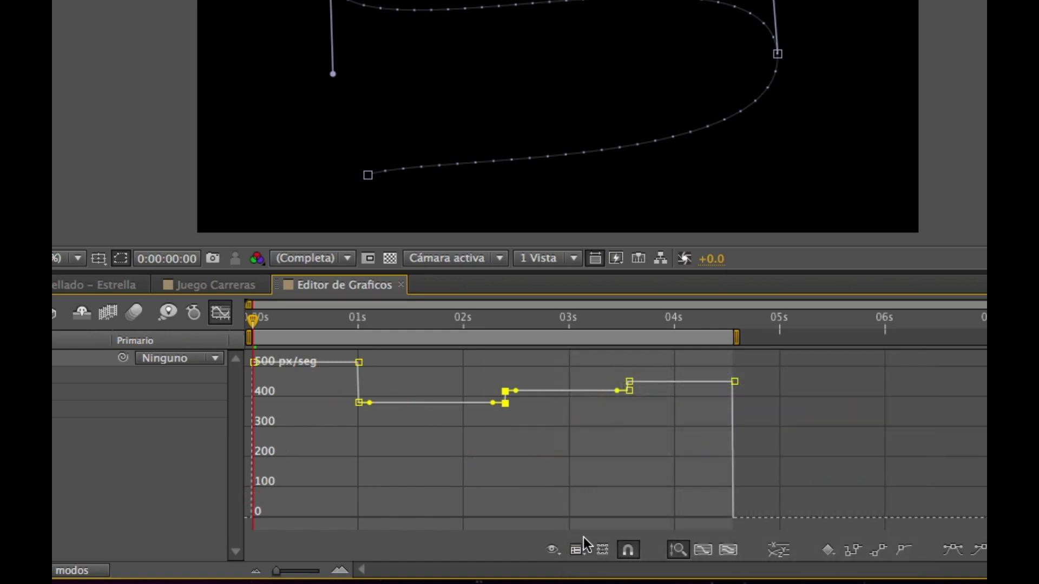
pyautogui.click(584, 538)
pyautogui.click(650, 384)
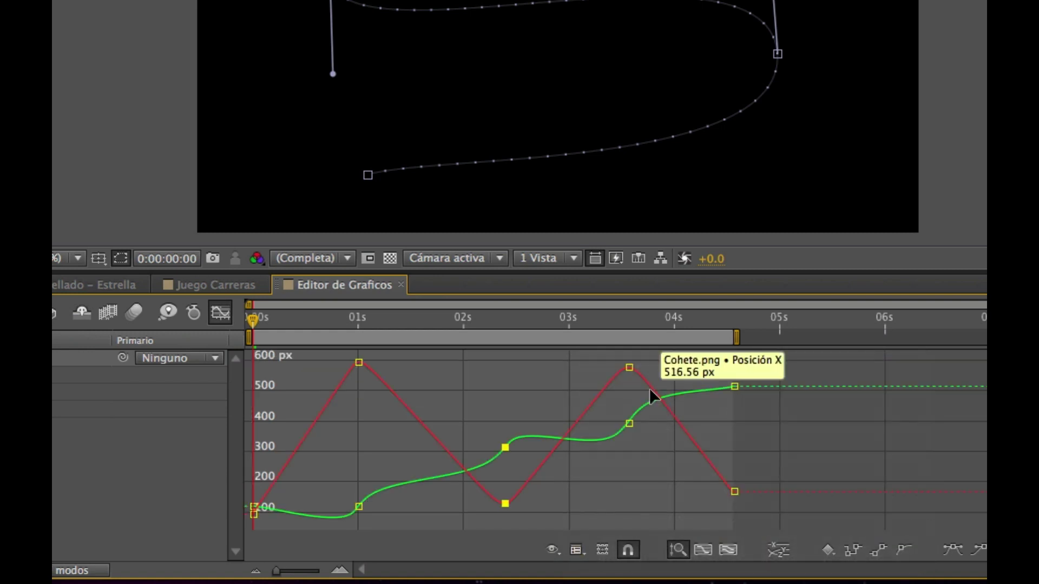
# Show the reference graph behind the value curves and lower the X position keyframe at 0:00:01:00 level with the second X peak
pyautogui.click(577, 551)
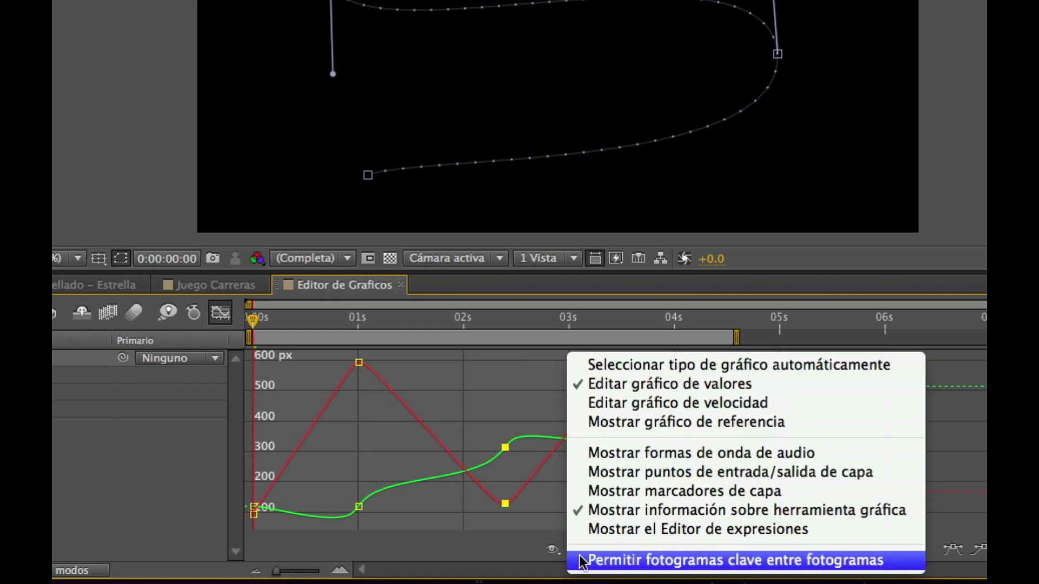
pyautogui.click(673, 423)
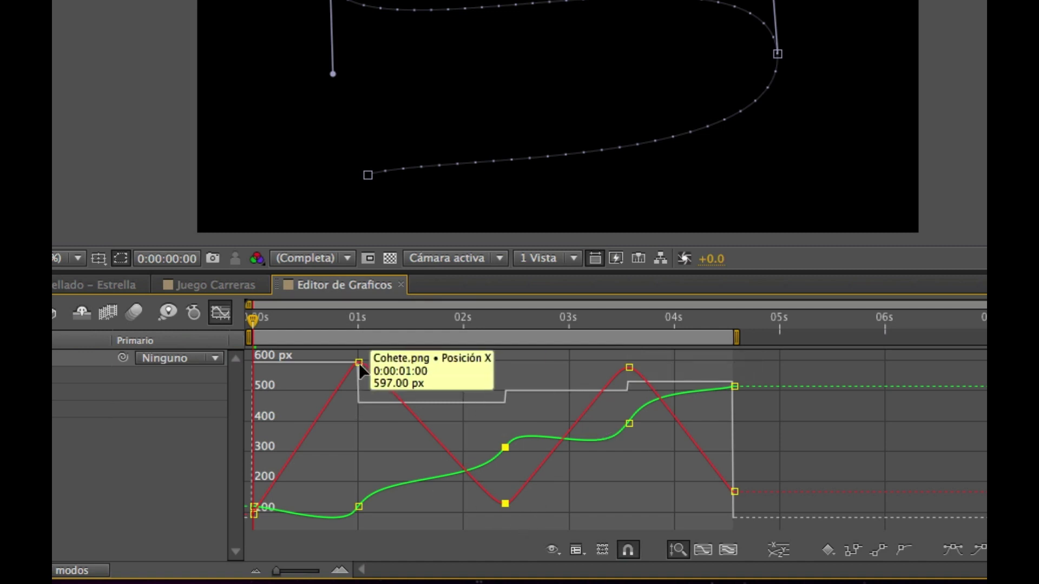
pyautogui.moveTo(359, 366)
pyautogui.mouseDown()
pyautogui.moveTo(359, 386)
pyautogui.moveTo(360, 370)
pyautogui.mouseUp()
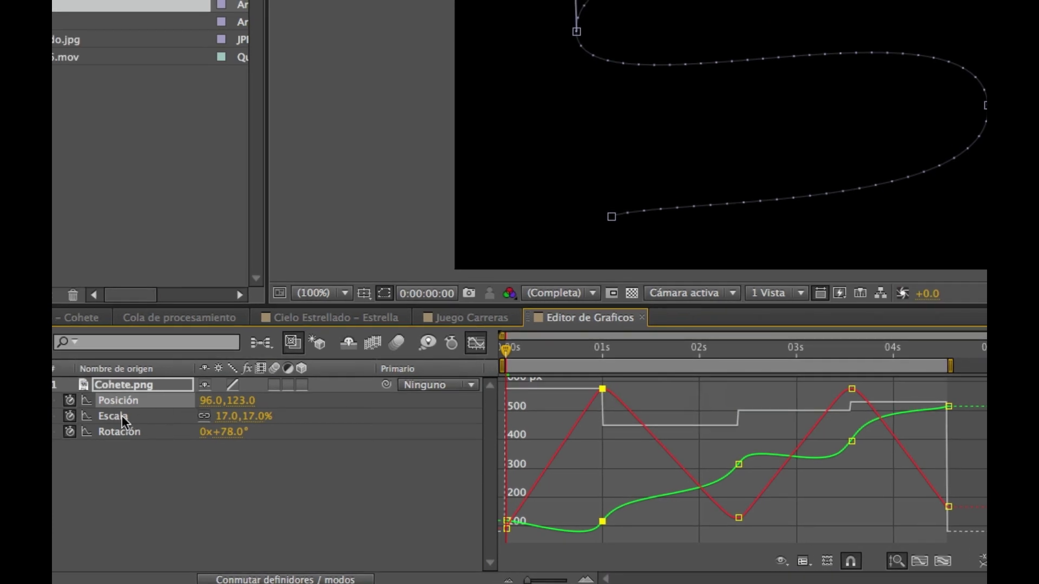
# Add the Escala and Rotación curves to the displayed Posición graph and hide the reference graph
pyautogui.keyDown('shift'); pyautogui.click(122, 416); pyautogui.keyUp('shift')
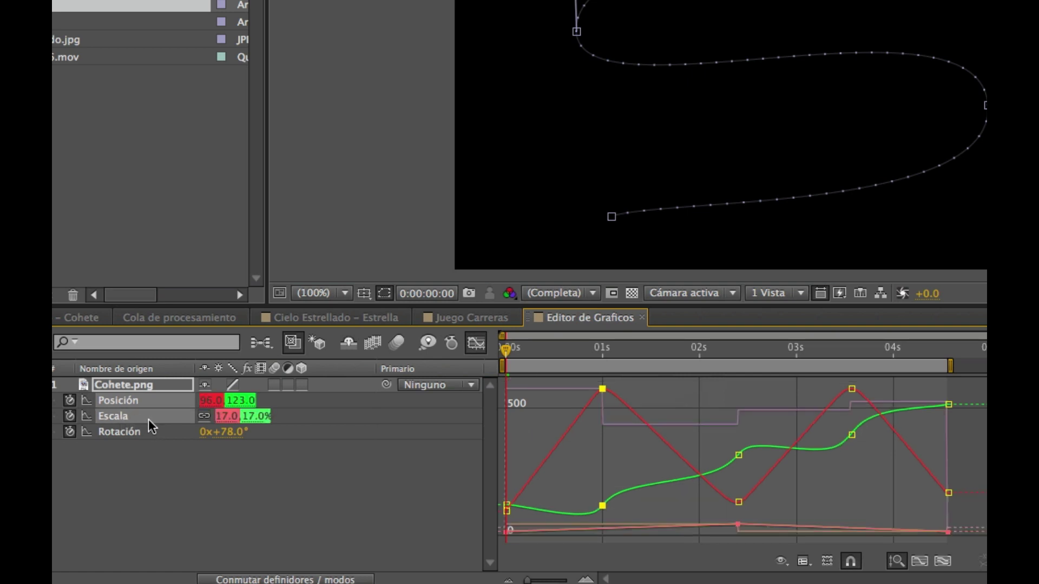
pyautogui.keyDown('shift'); pyautogui.click(119, 431); pyautogui.keyUp('shift')
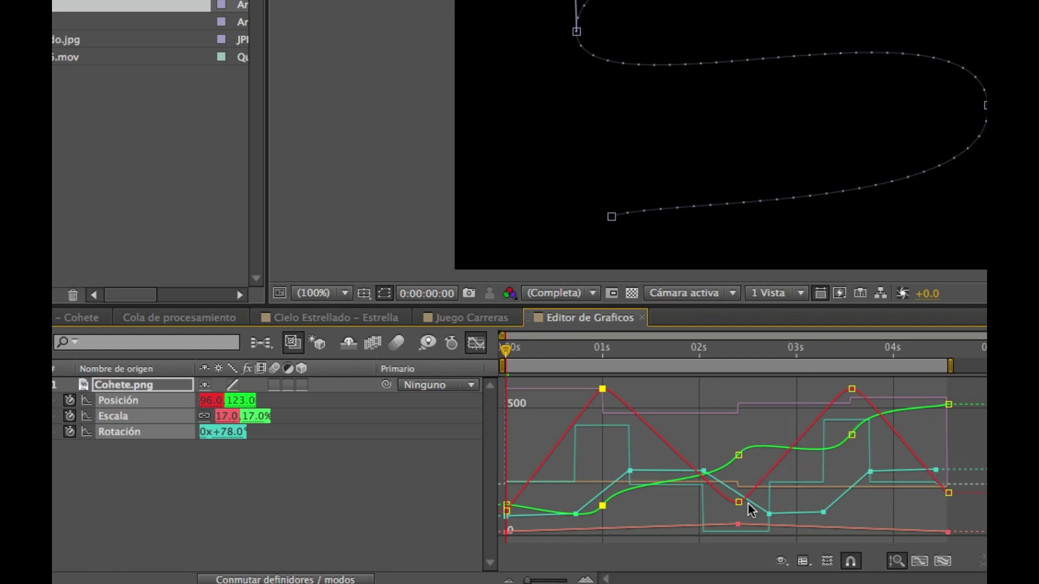
pyautogui.click(802, 561)
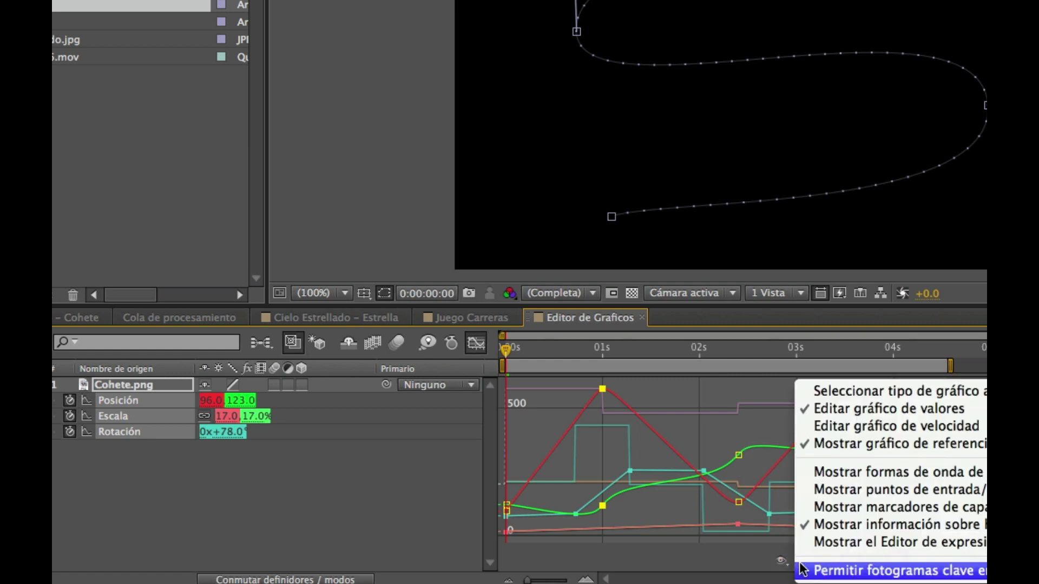
pyautogui.click(840, 444)
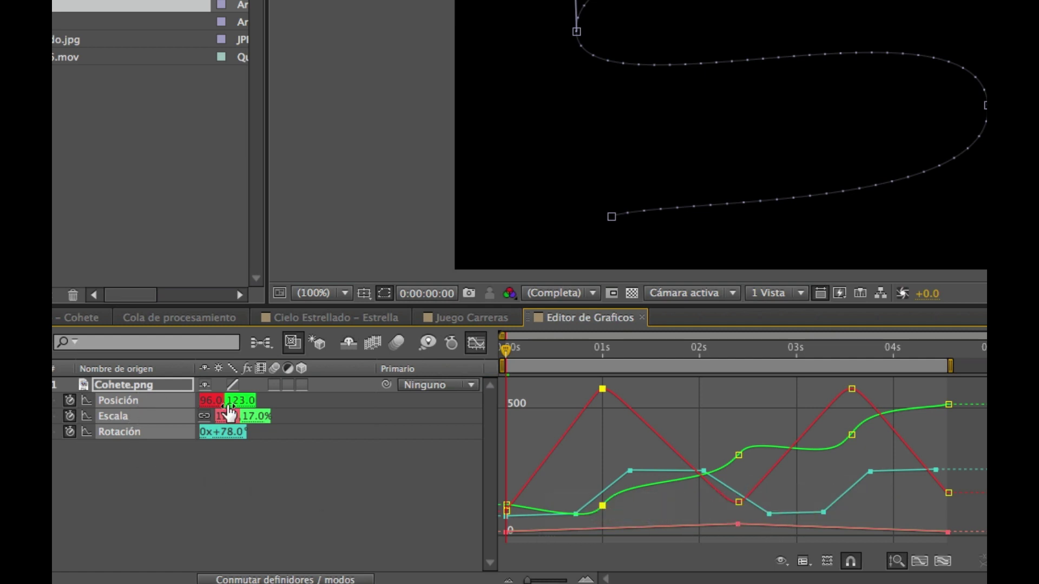
# Clear the property selection and display only the Rotación and Escala curves together
pyautogui.click(223, 502)
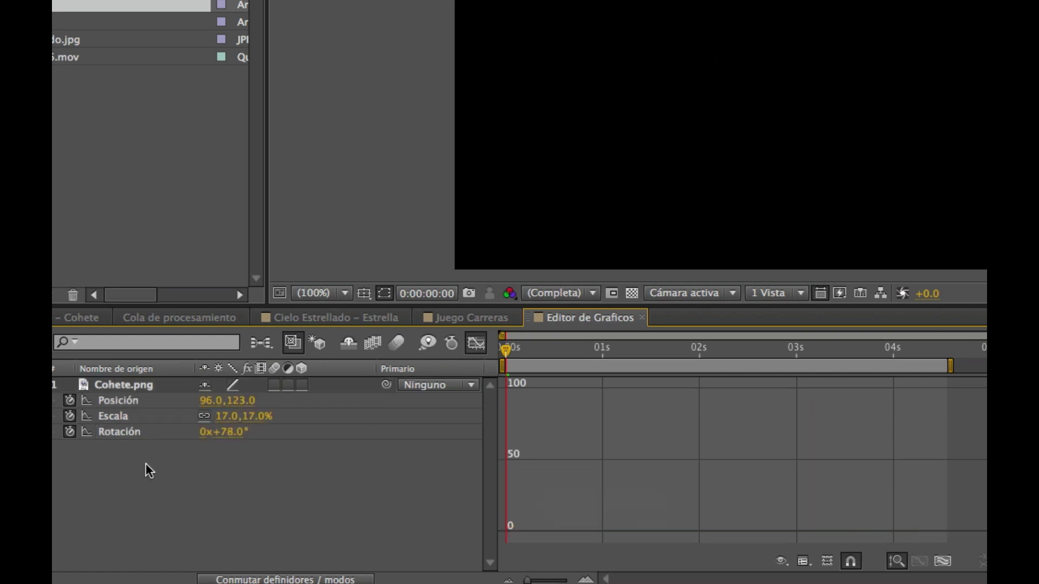
pyautogui.click(136, 433)
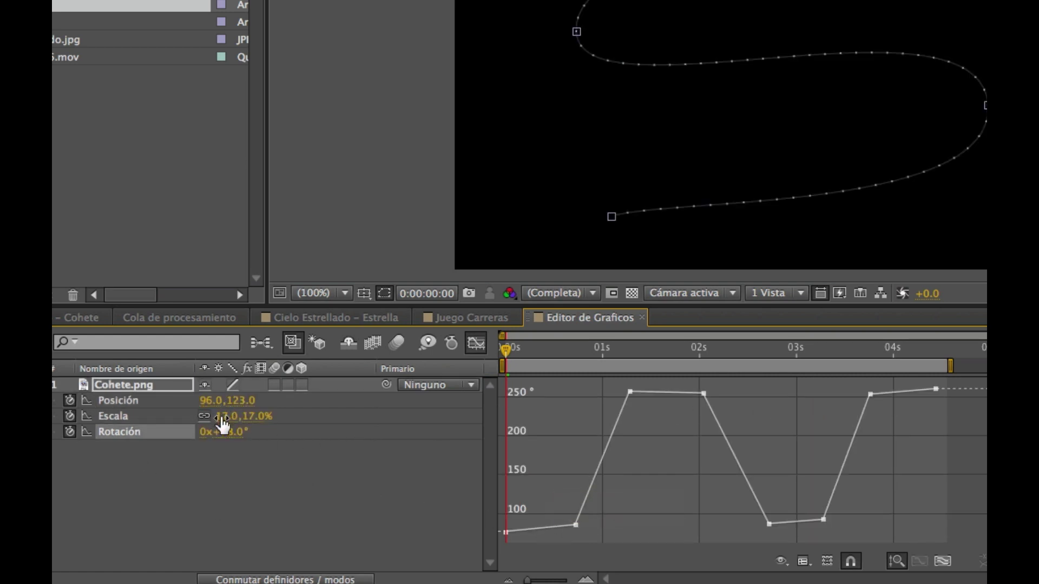
pyautogui.keyDown('shift'); pyautogui.click(145, 414); pyautogui.keyUp('shift')
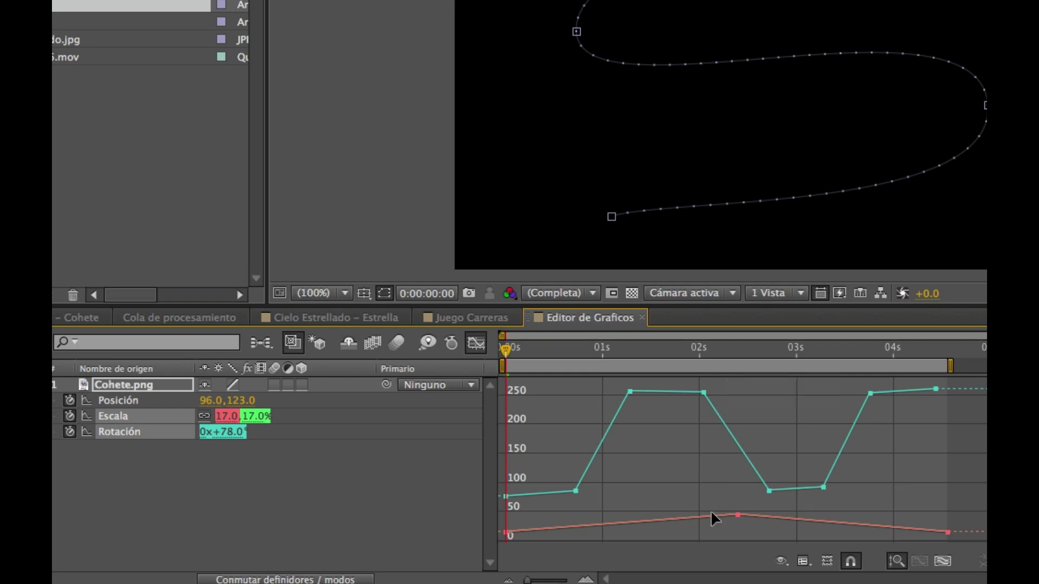
# Display only the Escala graph and select its peak keyframe at 0:00:02:10
pyautogui.click(268, 463)
pyautogui.click(134, 414)
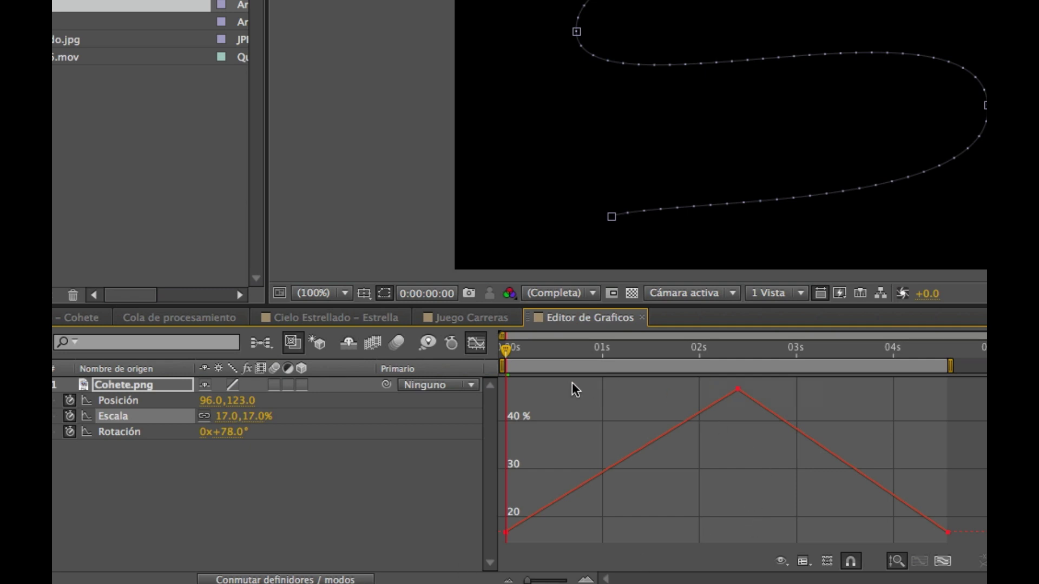
pyautogui.click(738, 390)
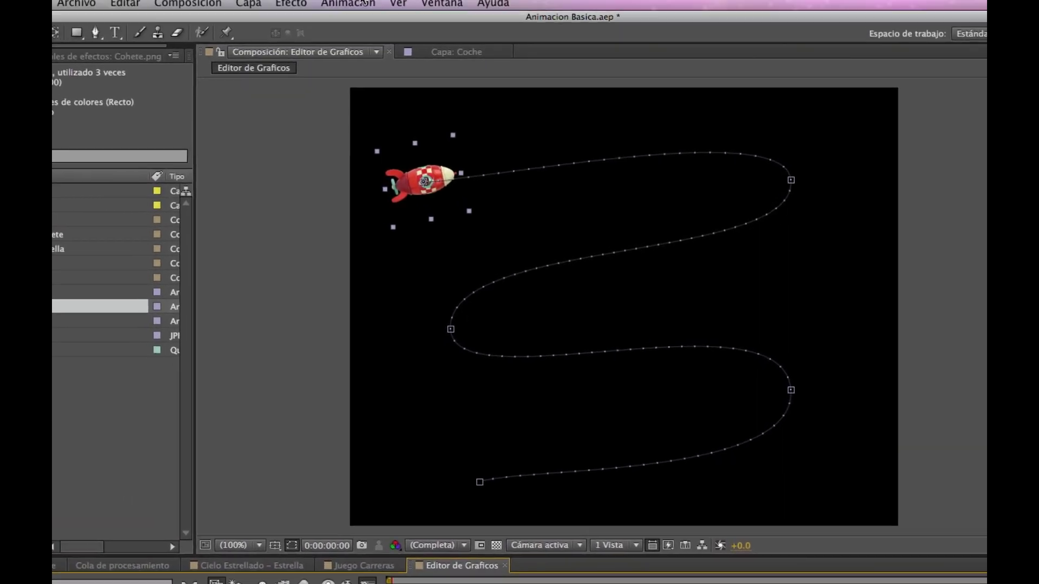
# Examine the easing options of the Keyframe Assistant for the selected Escala keyframe without applying any
pyautogui.click(359, 4)
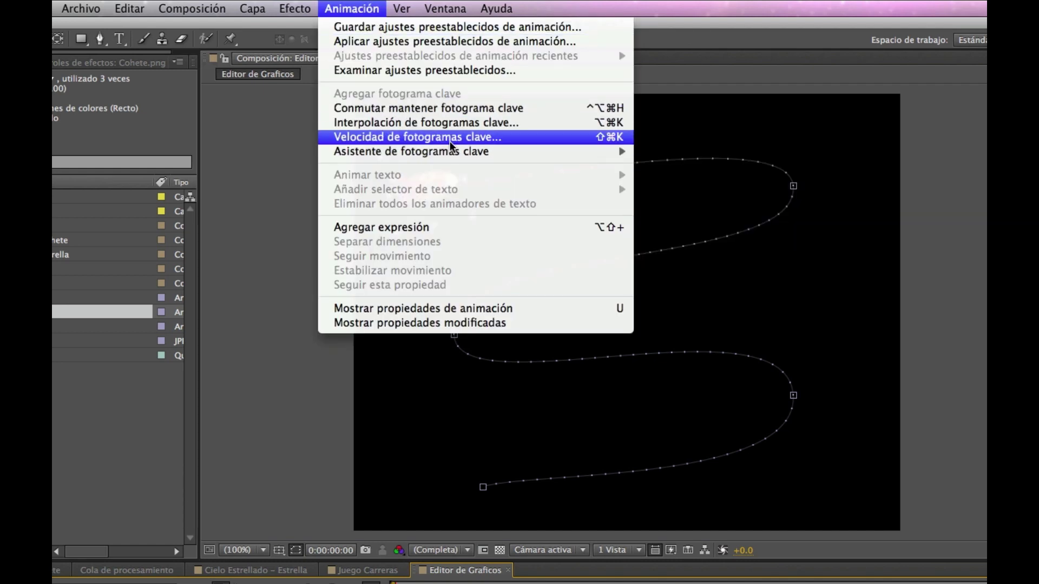
pyautogui.moveTo(484, 152)
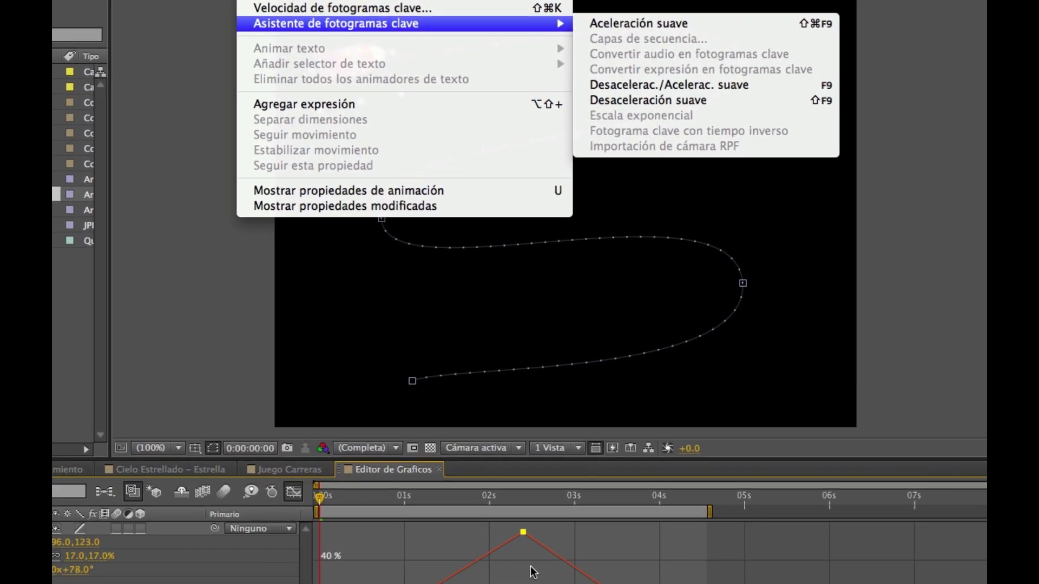
pyautogui.click(756, 210)
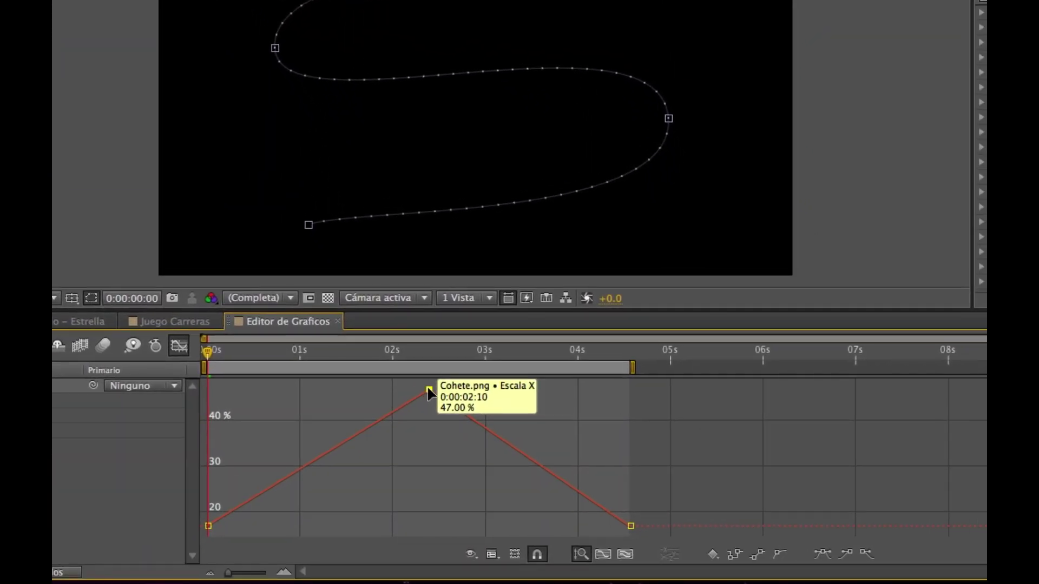
# Apply Easy Ease to the Escala peak keyframe, Easy Ease Out to the first keyframe and Easy Ease In to the last one
pyautogui.click(822, 556)
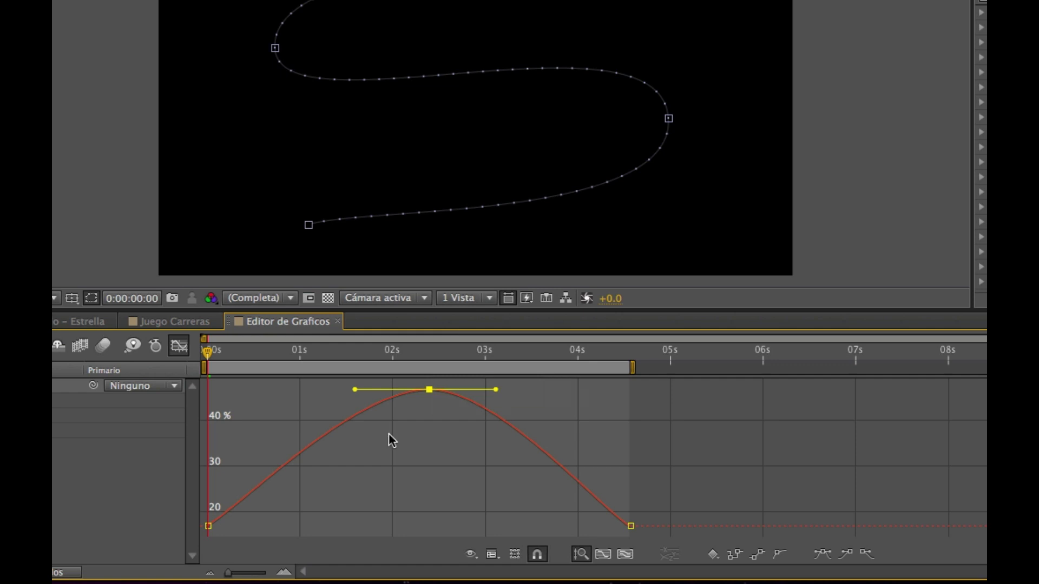
pyautogui.click(208, 526)
pyautogui.click(867, 557)
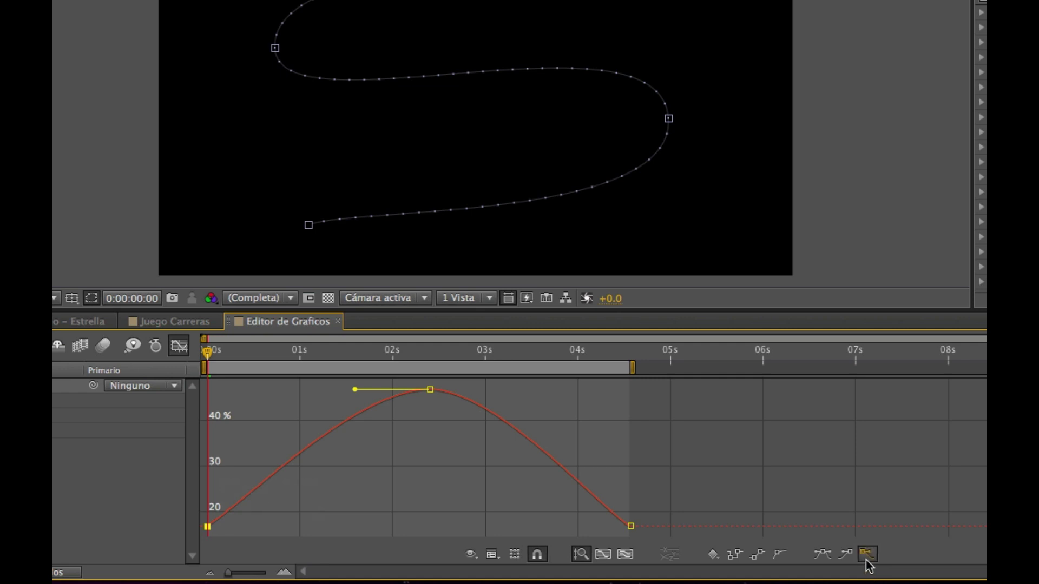
pyautogui.click(632, 526)
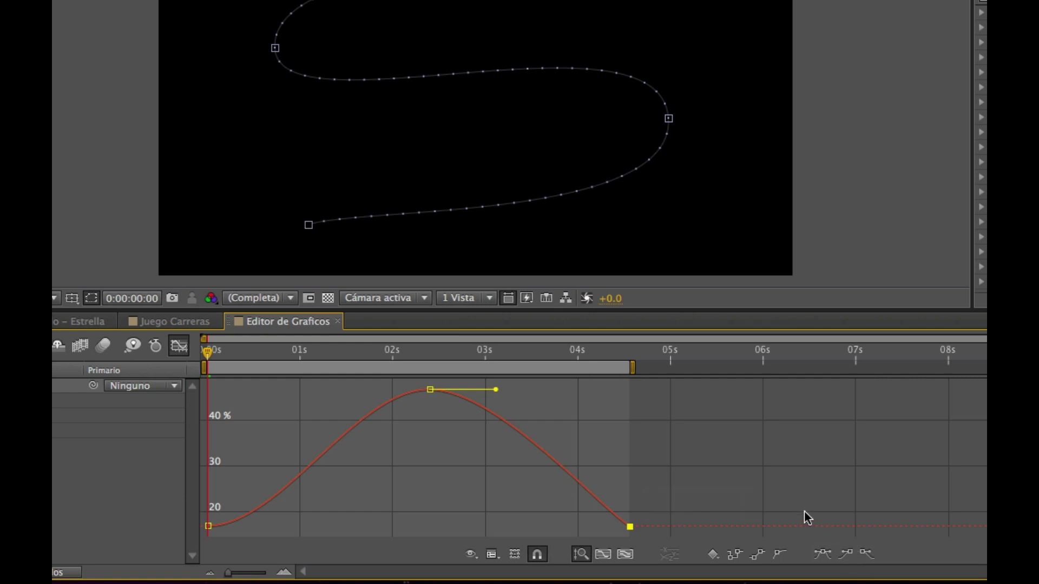
pyautogui.click(846, 555)
pyautogui.click(490, 554)
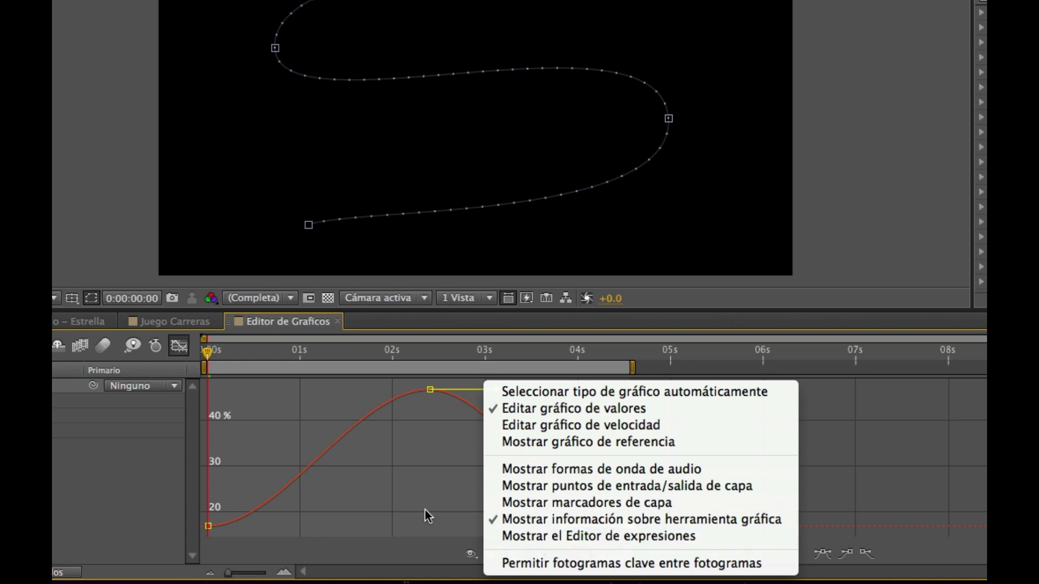
pyautogui.click(385, 508)
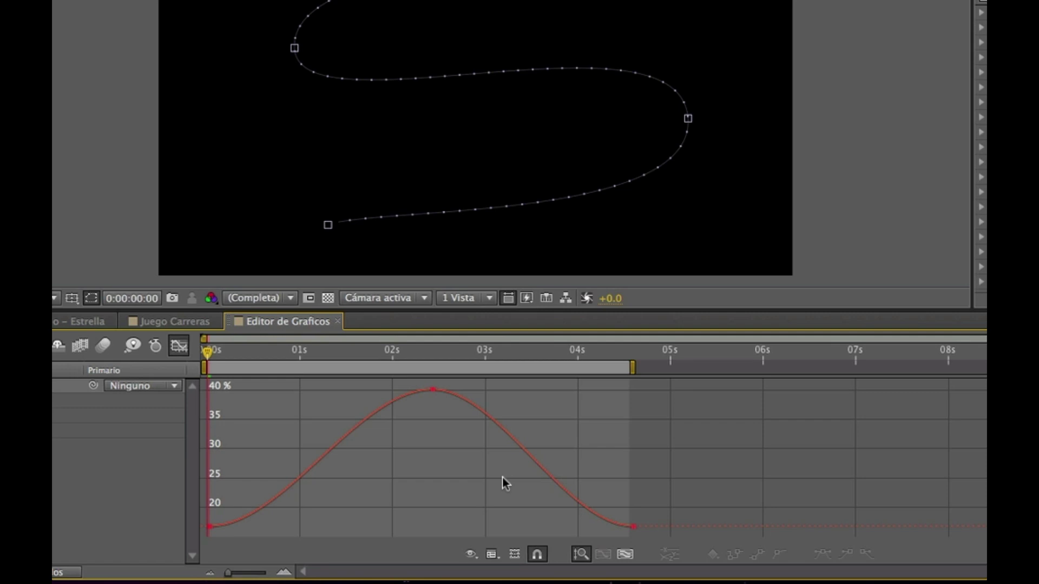
# Move the Escala curve's peak keyframe to 0:00:02:12 with a value of about 39.2 %
pyautogui.click(432, 393)
pyautogui.moveTo(211, 523)
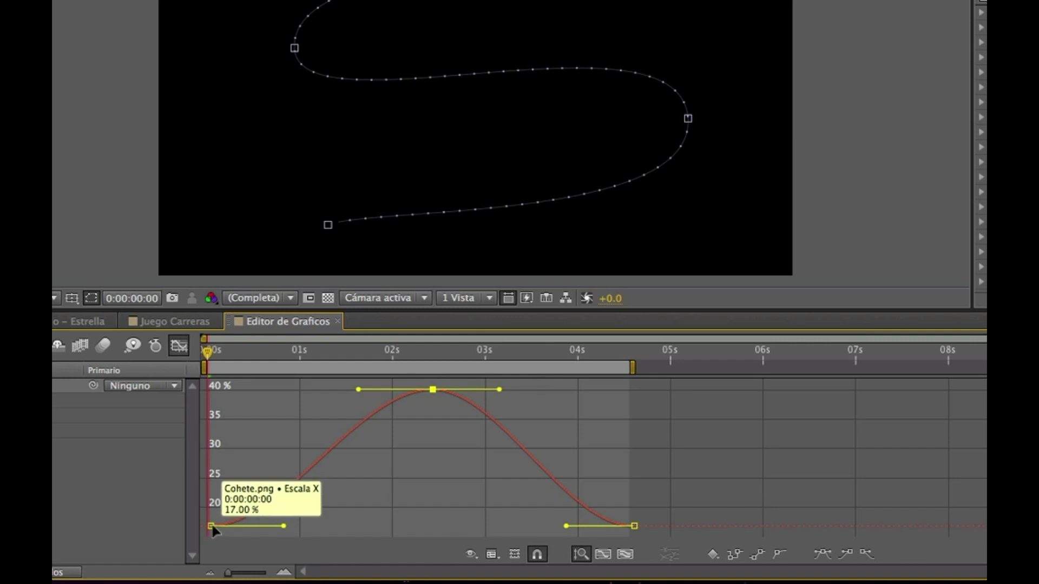
pyautogui.moveTo(435, 394)
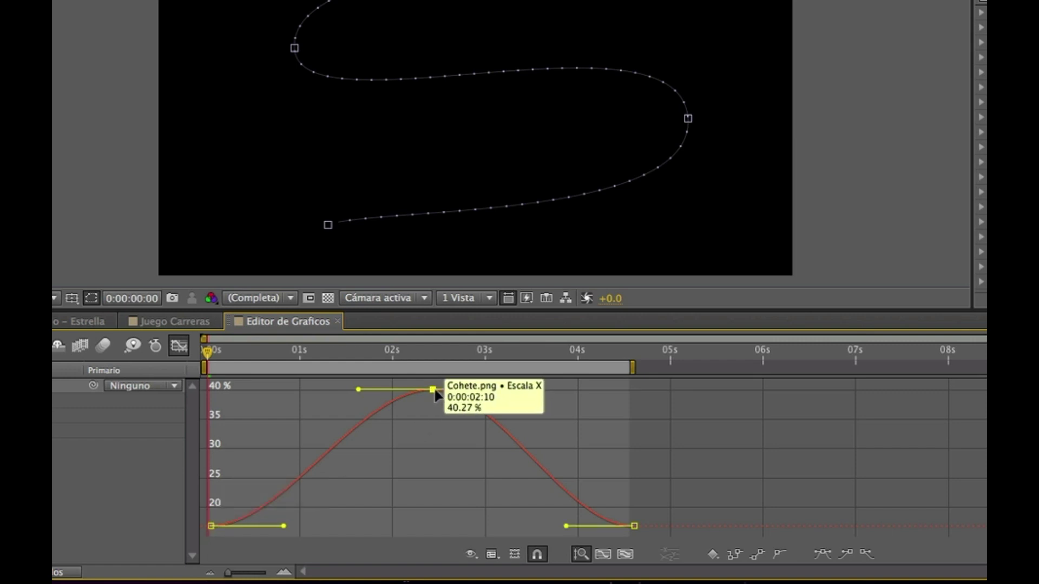
pyautogui.moveTo(435, 394)
pyautogui.mouseDown()
pyautogui.moveTo(436, 428)
pyautogui.moveTo(440, 395)
pyautogui.mouseUp()
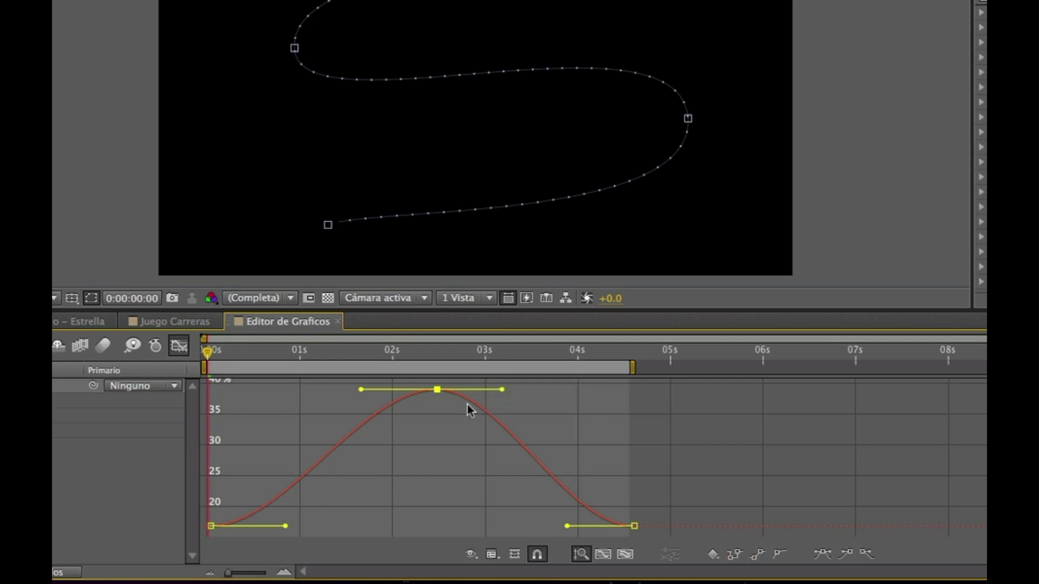
pyautogui.moveTo(438, 390)
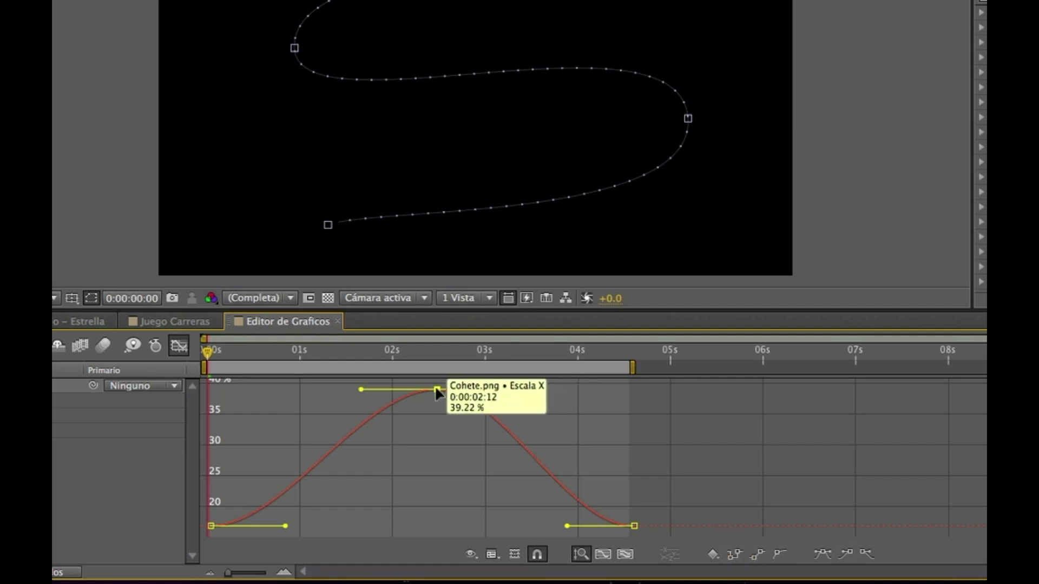
pyautogui.click(436, 390)
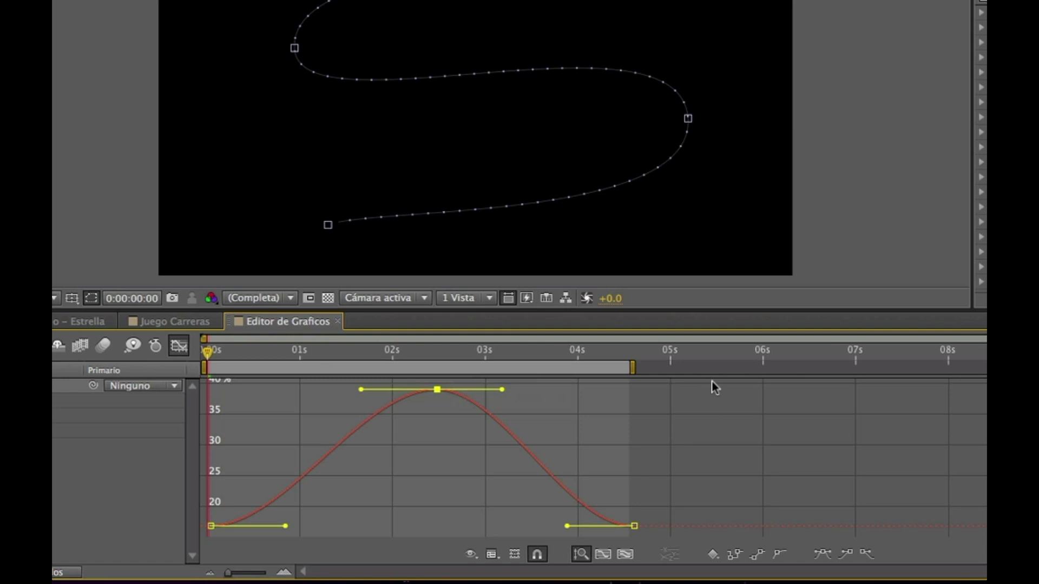
# Show the transform box around all Escala keyframes and shift the whole curve so it starts at 0 seconds with about 17.6 %
pyautogui.moveTo(712, 381)
pyautogui.mouseDown()
pyautogui.moveTo(682, 407)
pyautogui.moveTo(283, 527)
pyautogui.moveTo(203, 538)
pyautogui.mouseUp()
pyautogui.moveTo(205, 524)
pyautogui.click(513, 557)
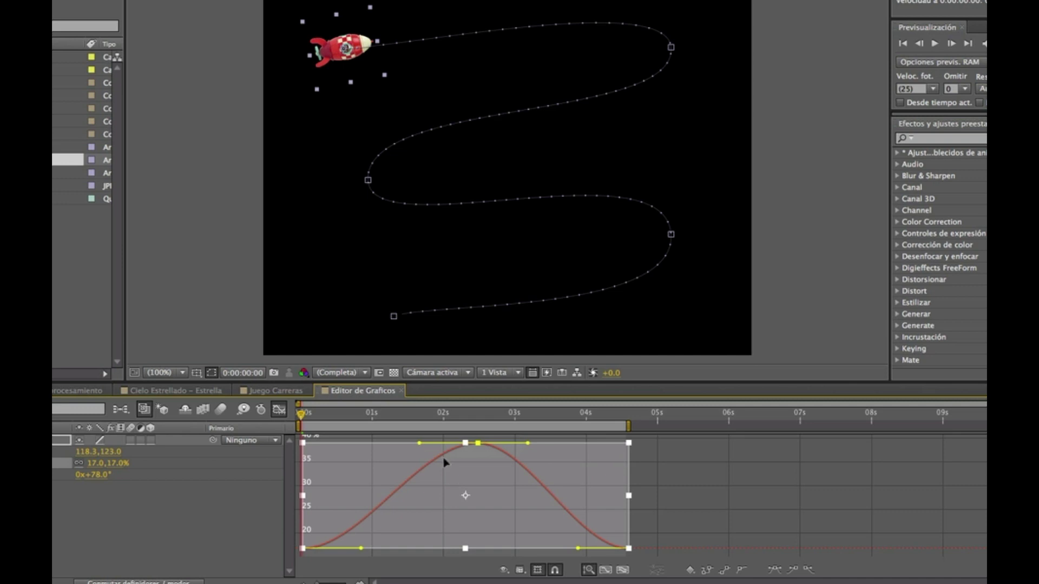
pyautogui.moveTo(444, 462); pyautogui.dragTo(474, 476)
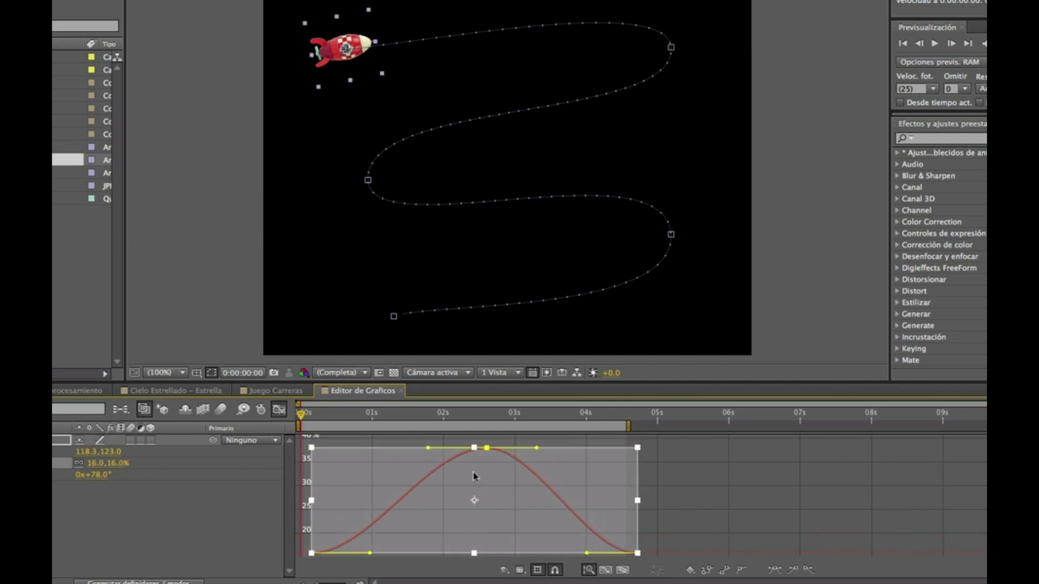
pyautogui.moveTo(473, 476)
pyautogui.mouseDown()
pyautogui.moveTo(464, 476)
pyautogui.moveTo(534, 474)
pyautogui.moveTo(471, 469)
pyautogui.mouseUp()
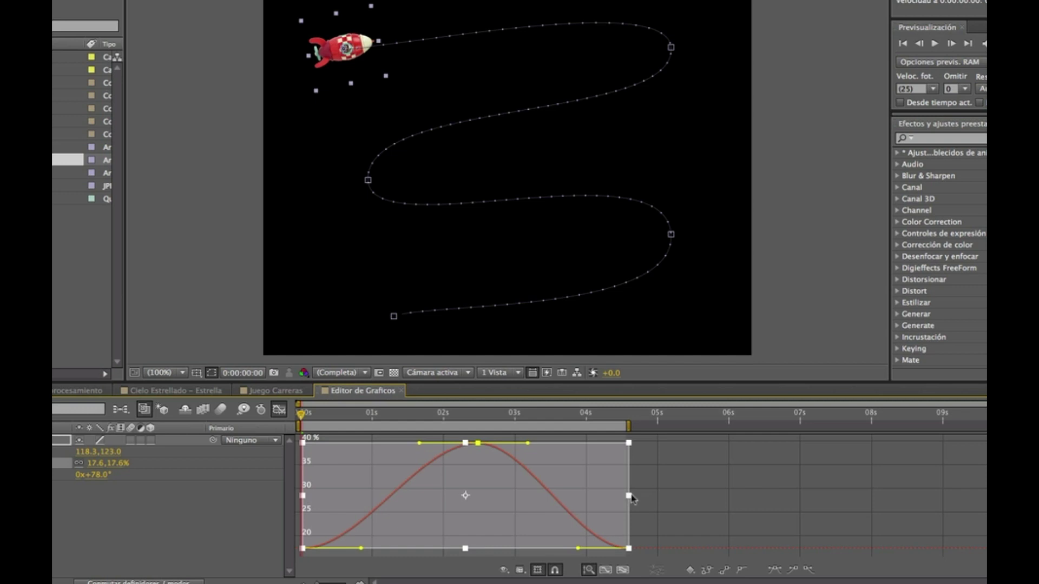
# Stretch the Escala transform box in time to just past 9 seconds and lower the curve's peak to about 31.4 %
pyautogui.moveTo(629, 495)
pyautogui.mouseDown()
pyautogui.moveTo(953, 521)
pyautogui.moveTo(491, 498)
pyautogui.moveTo(628, 512)
pyautogui.mouseUp()
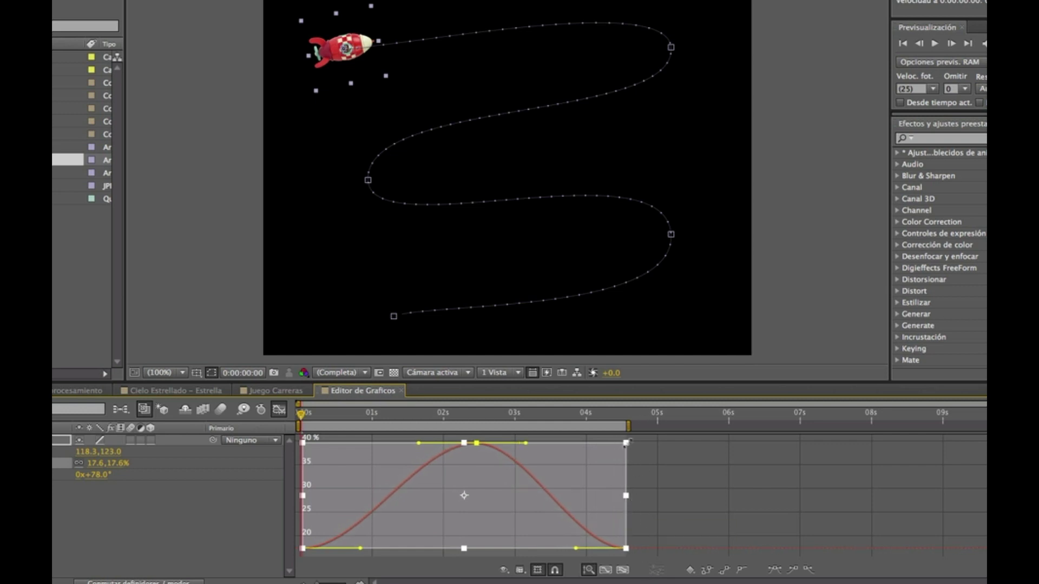
pyautogui.moveTo(626, 443); pyautogui.dragTo(962, 443)
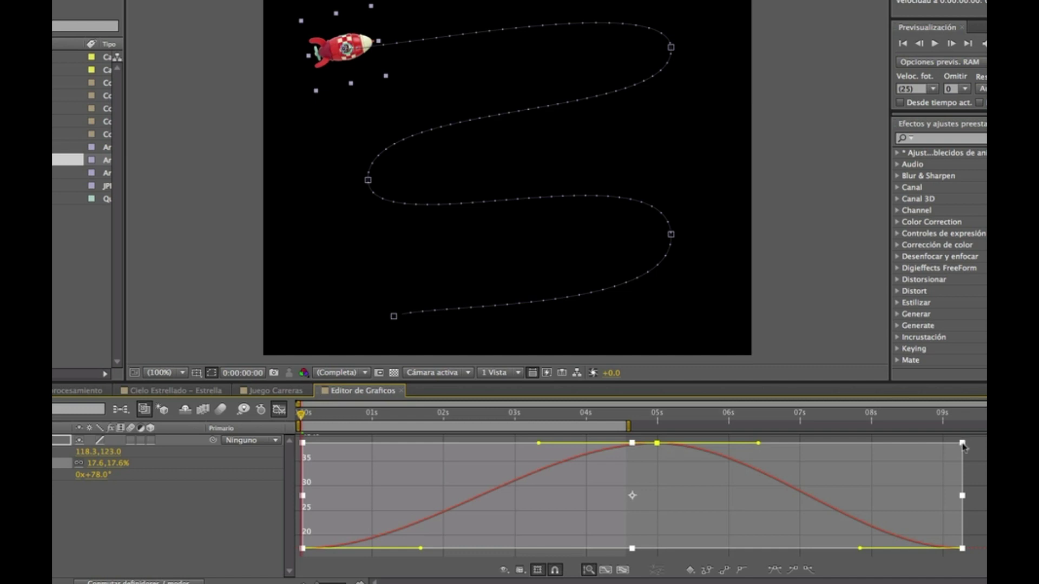
pyautogui.moveTo(962, 443); pyautogui.dragTo(959, 482)
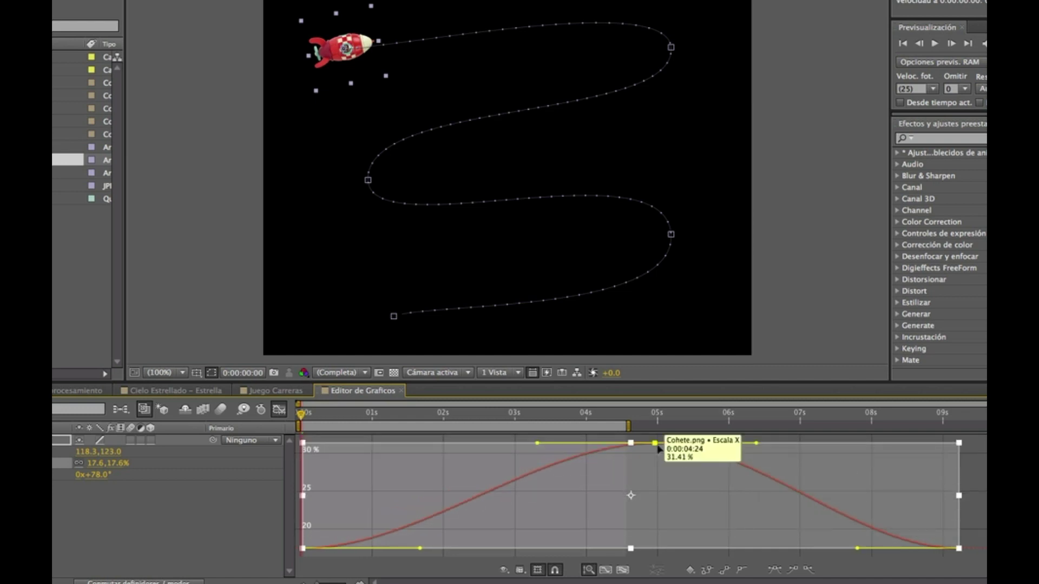
# Raise the Escala curve's peak above 40 % and compress the transform box in time so it ends at about 4.6 seconds
pyautogui.moveTo(959, 443); pyautogui.dragTo(888, 433)
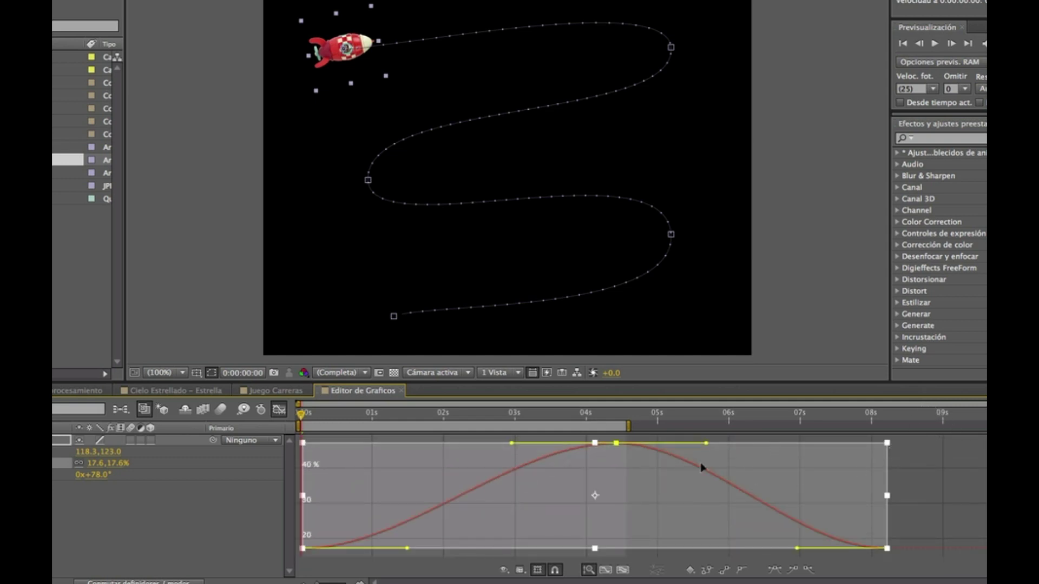
pyautogui.moveTo(617, 444)
pyautogui.moveTo(887, 443); pyautogui.dragTo(626, 447)
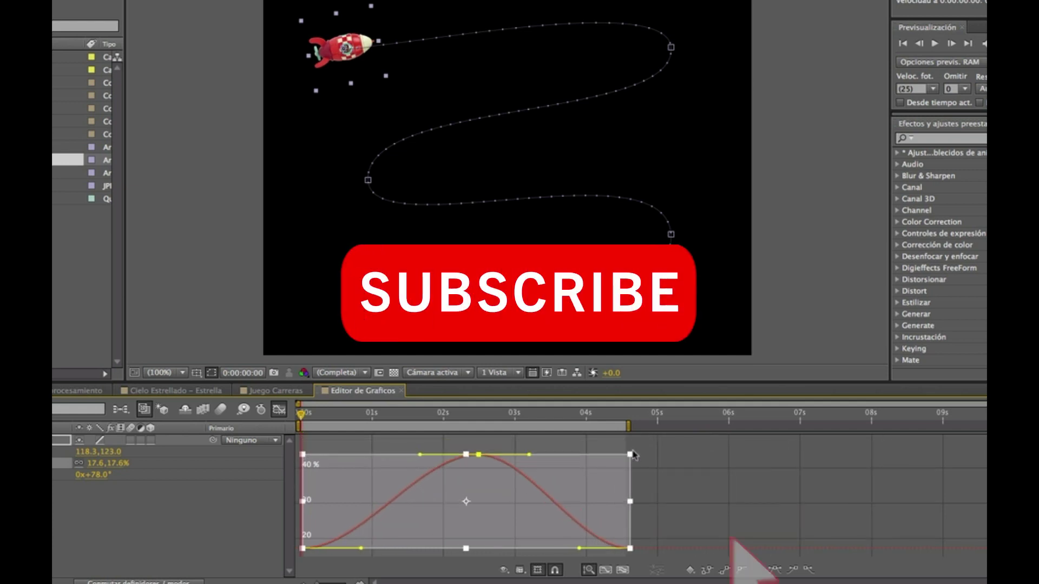